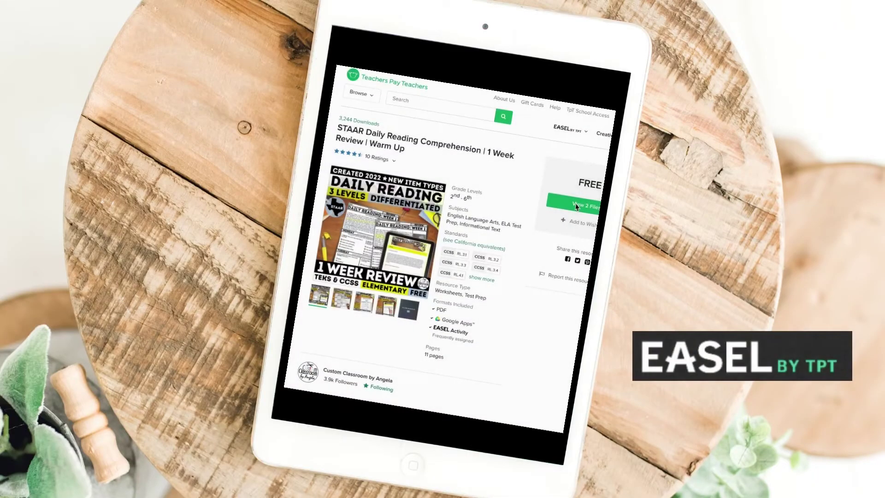
- Download the resource's PDF from its file list and open it at the Table of Contents
left_click(577, 206)
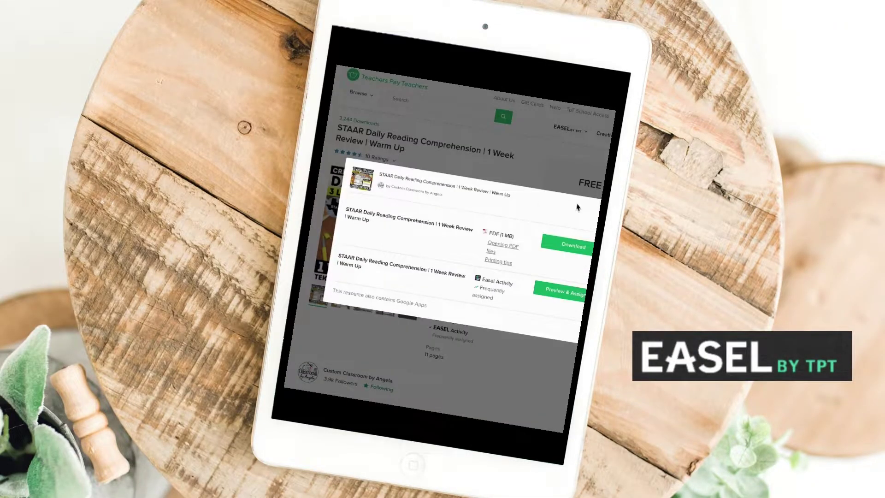
left_click(560, 295)
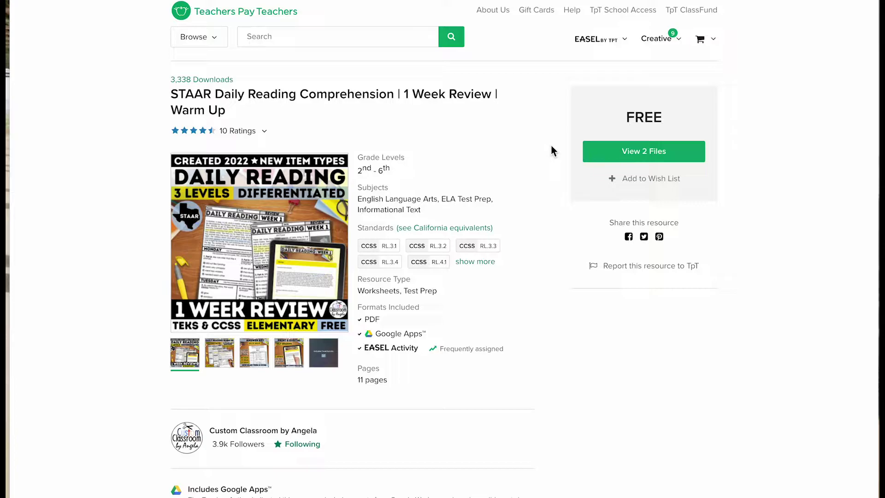
left_click(635, 159)
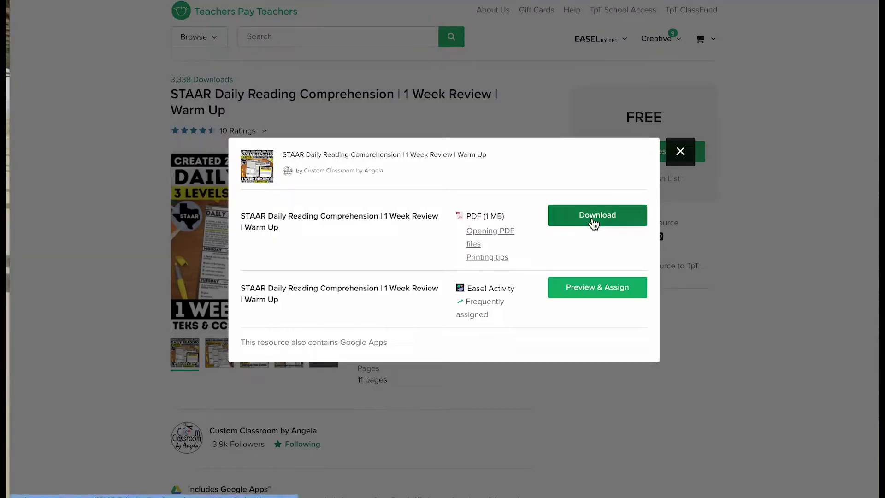
left_click(574, 219)
left_click(588, 221)
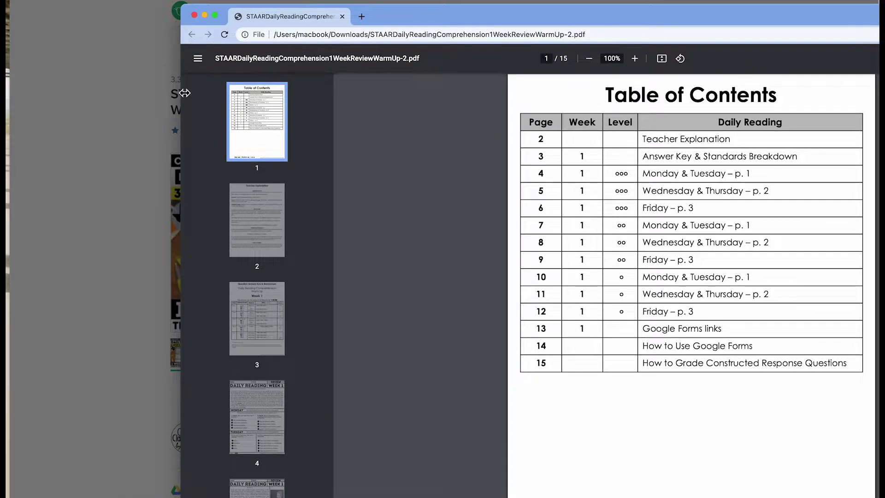
- Move the PDF window beside the product page and turn to the Week 1 answer key
left_click_drag(182, 92, 462, 105)
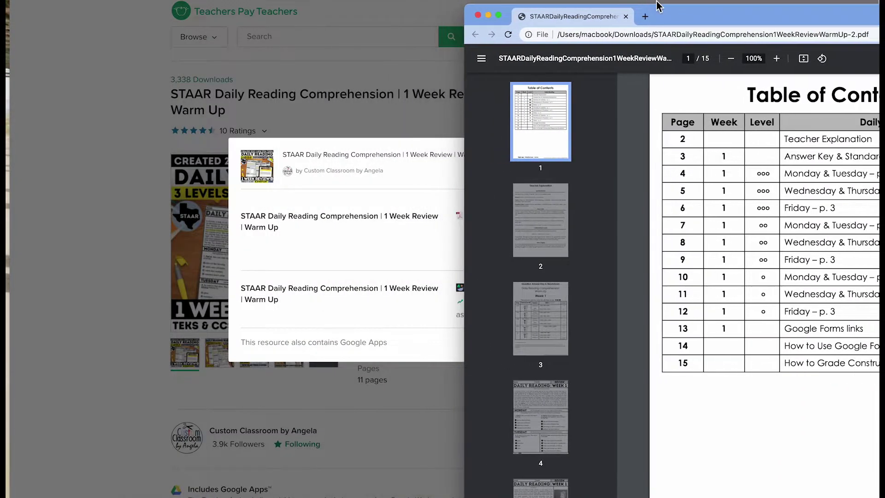
left_click_drag(690, 15, 618, 2)
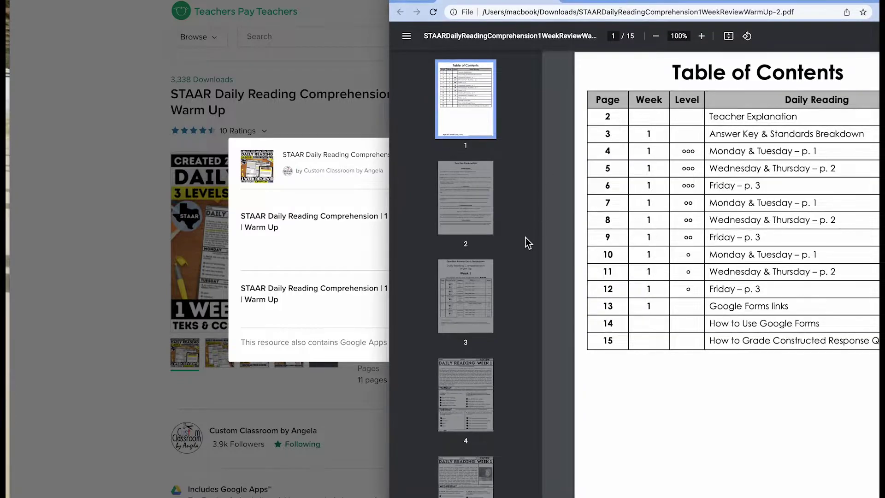
left_click(464, 187)
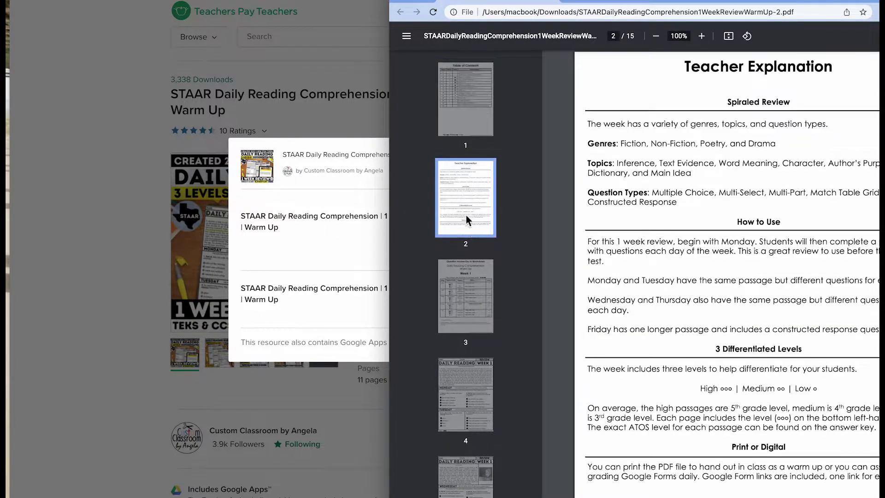
left_click(466, 283)
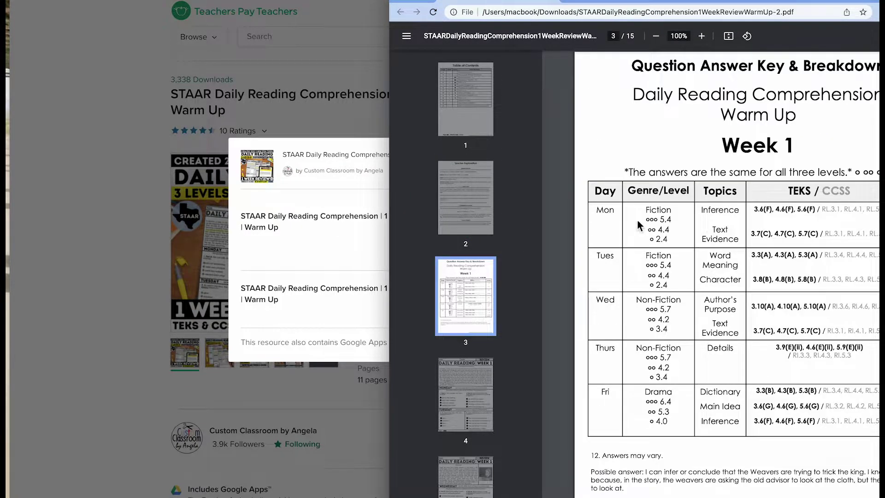
- Enlarge the PDF window to fit the whole answer key page, then hide it
left_click_drag(684, 5, 622, 4)
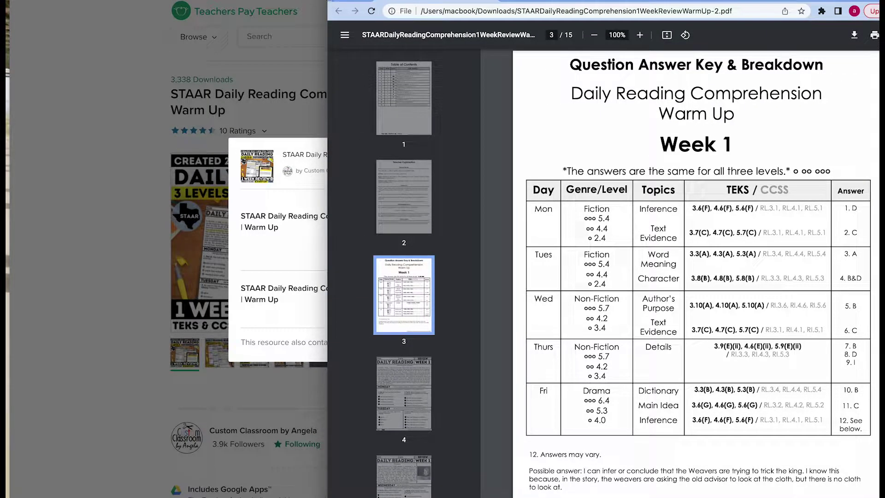
left_click_drag(565, 3, 656, 33)
left_click_drag(804, 167, 878, 169)
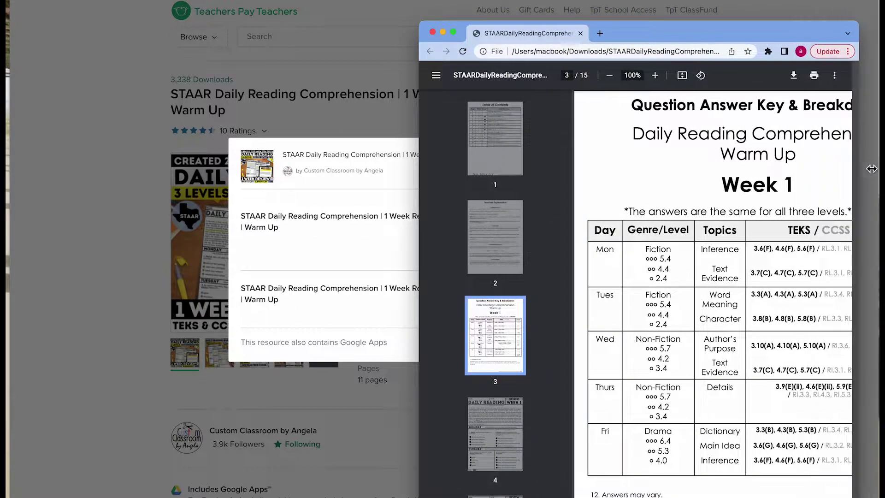
key("super+backslash")
scroll(755, 199, "up", 3, "ctrl")
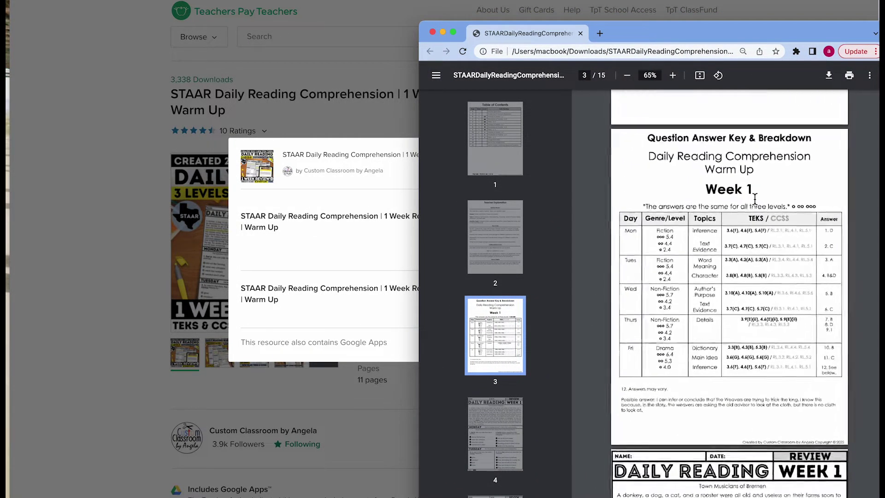
left_click_drag(703, 34, 715, 35)
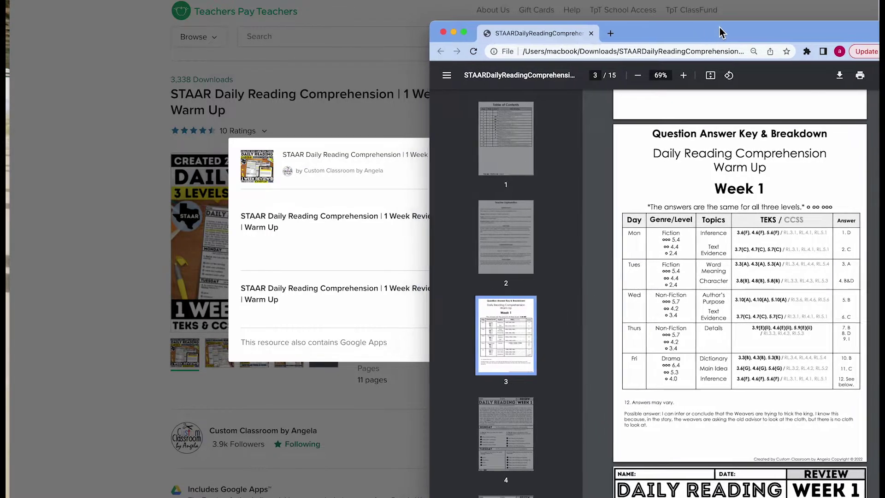
key("super+w")
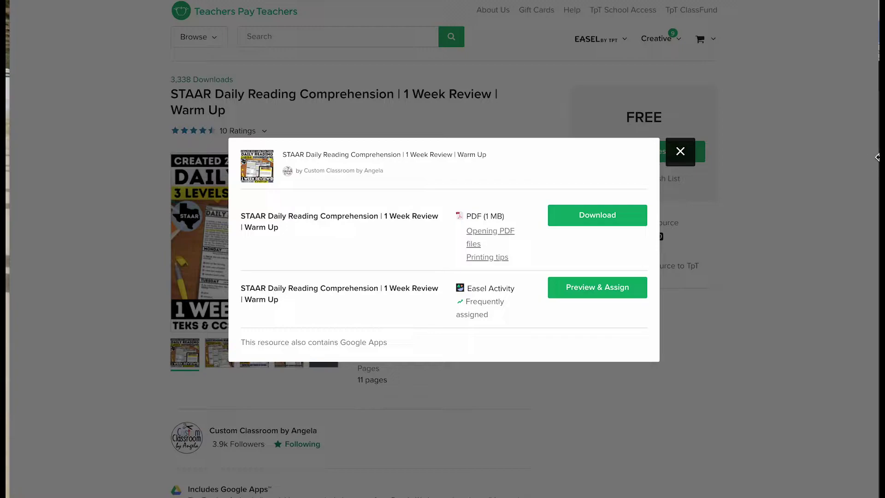
- Dock the PDF answer key beside the TpT page and open the Easel Activity via Preview & Assign
left_click_drag(876, 163, 609, 184)
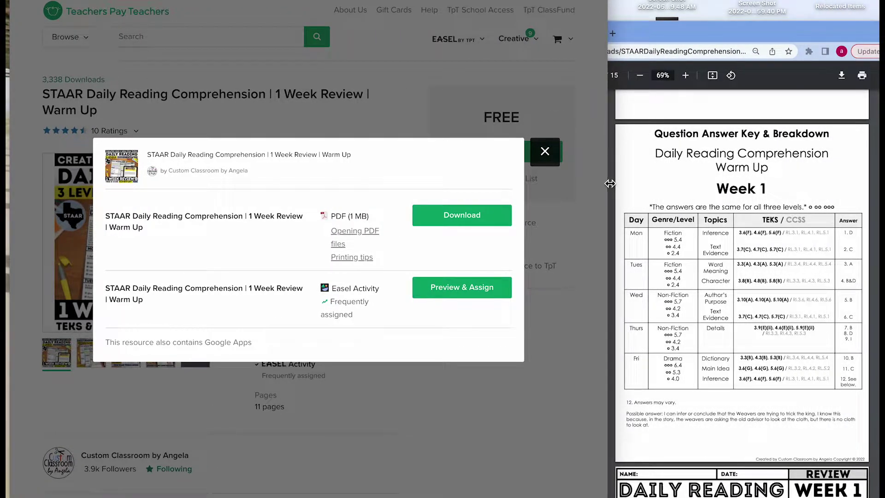
double_click(725, 27)
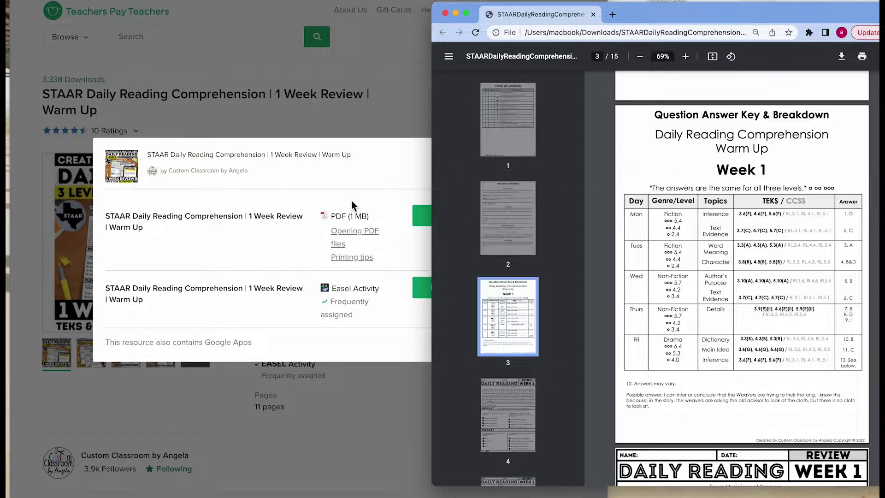
left_click(352, 188)
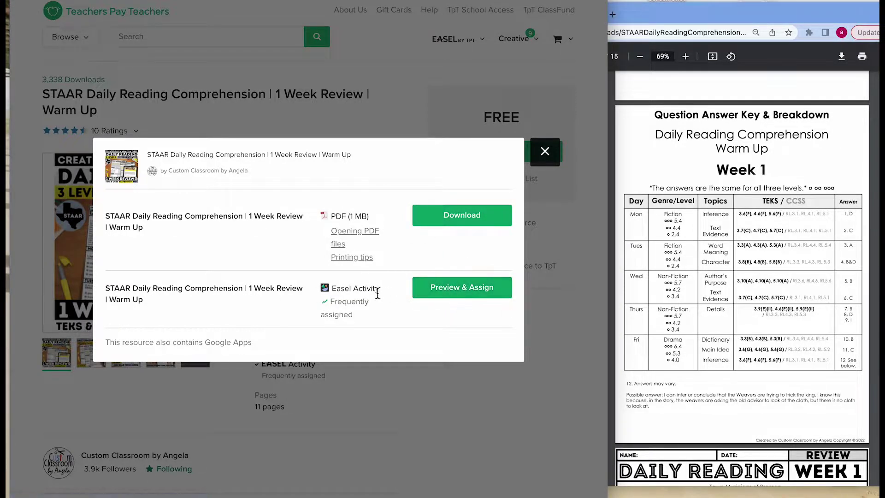
left_click(441, 290)
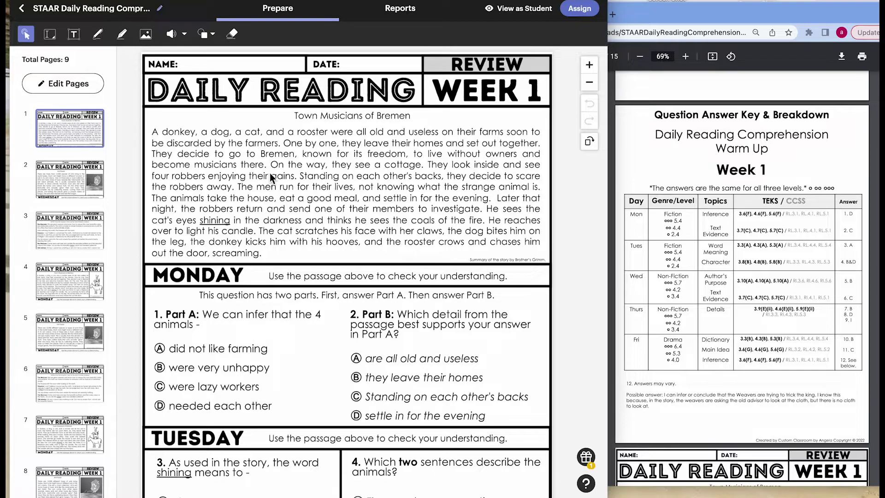
- Zoom out to the full page and draw a circle over question 1's answer choice A
left_click(589, 82)
left_click(589, 82)
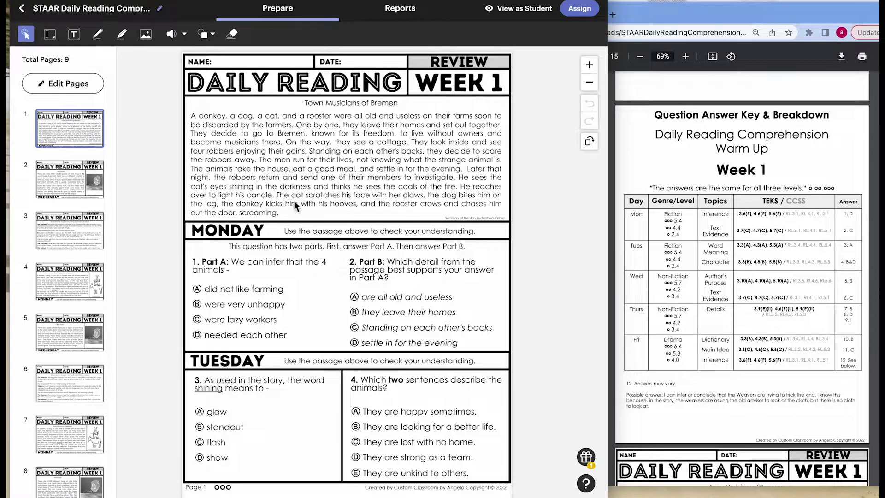
left_click(215, 40)
left_click(217, 42)
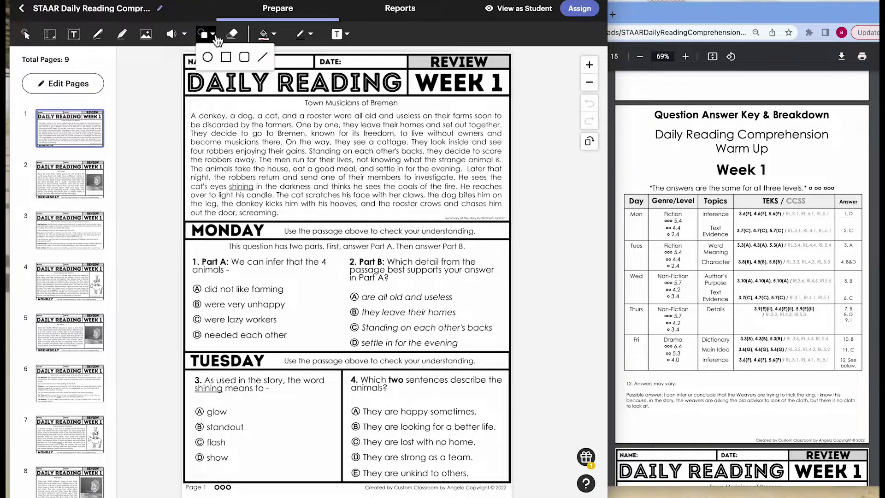
left_click(211, 63)
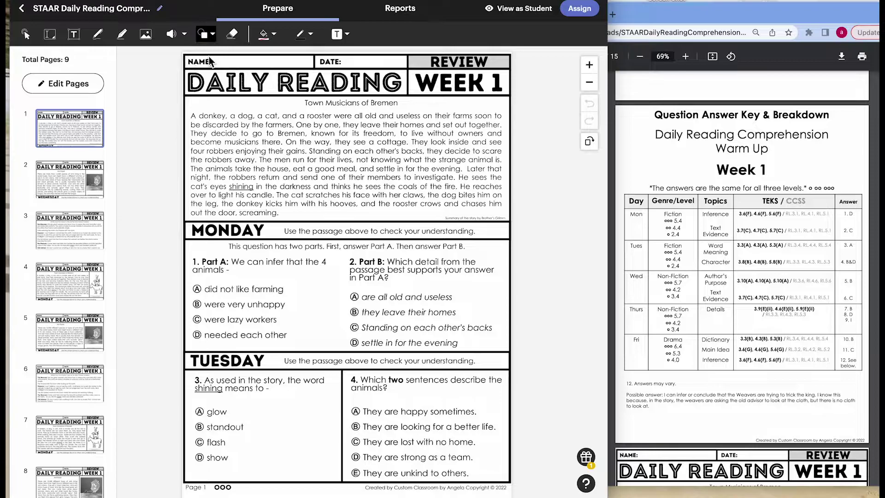
left_click_drag(191, 282, 205, 298)
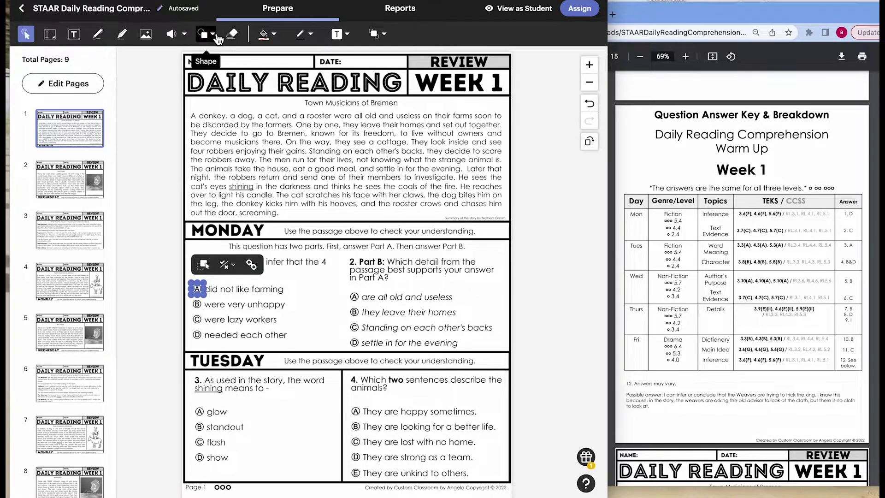
- Change the circle's fill to white after first trying blue
left_click(276, 38)
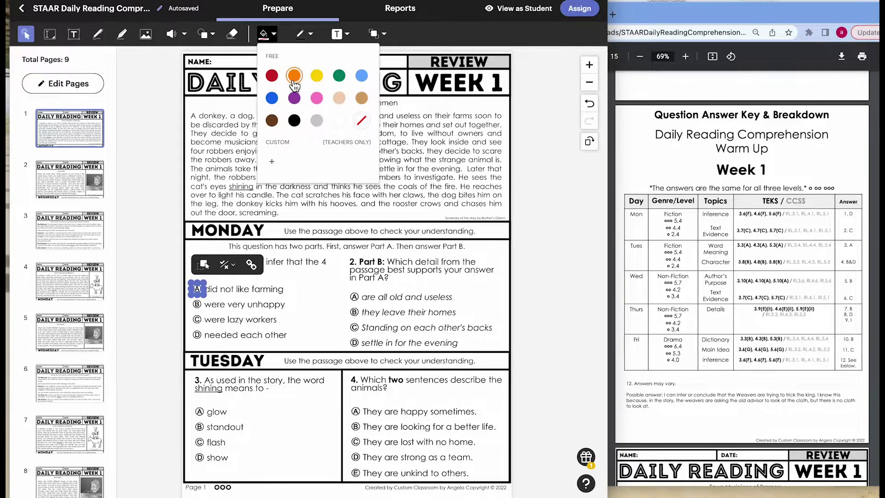
left_click(272, 98)
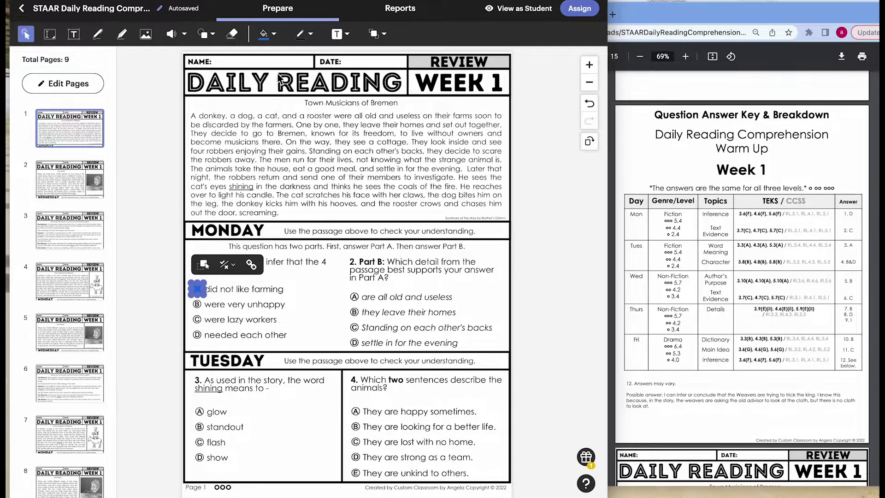
left_click(275, 34)
left_click(337, 122)
left_click(272, 36)
left_click(275, 40)
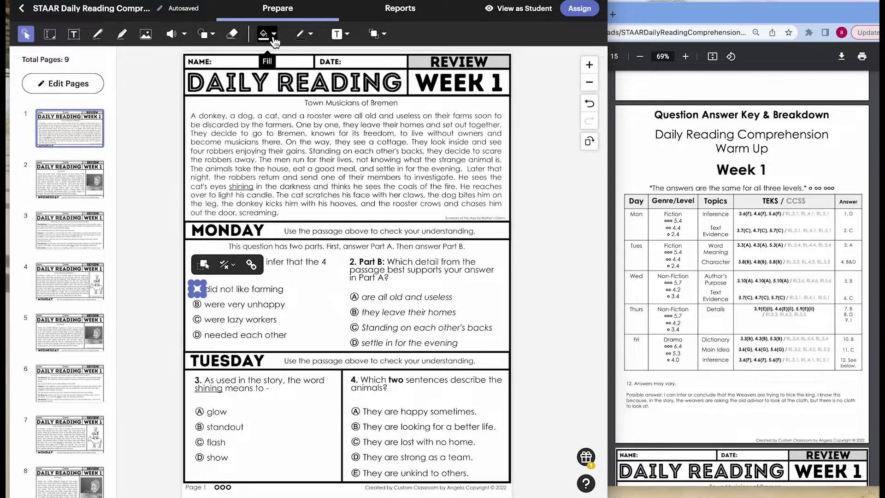
left_click(206, 34)
- Place a new circle on answer choice A with a transparent fill and a blue border
left_click(209, 57)
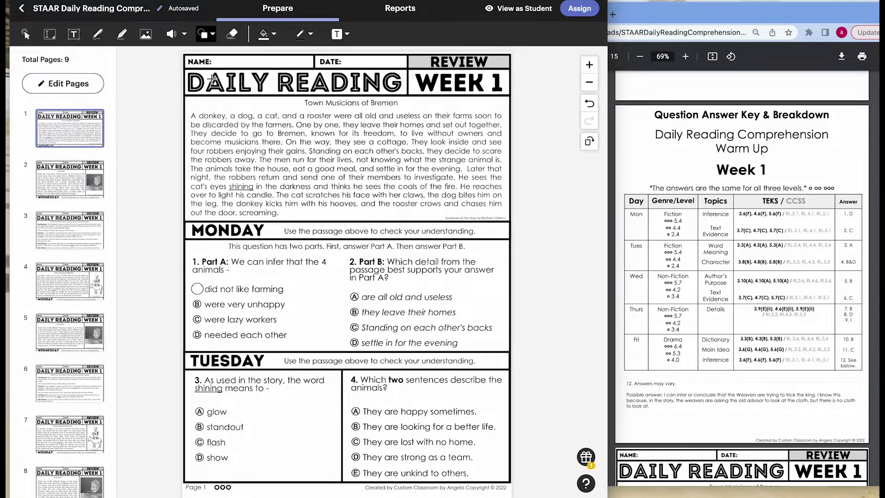
left_click(203, 296)
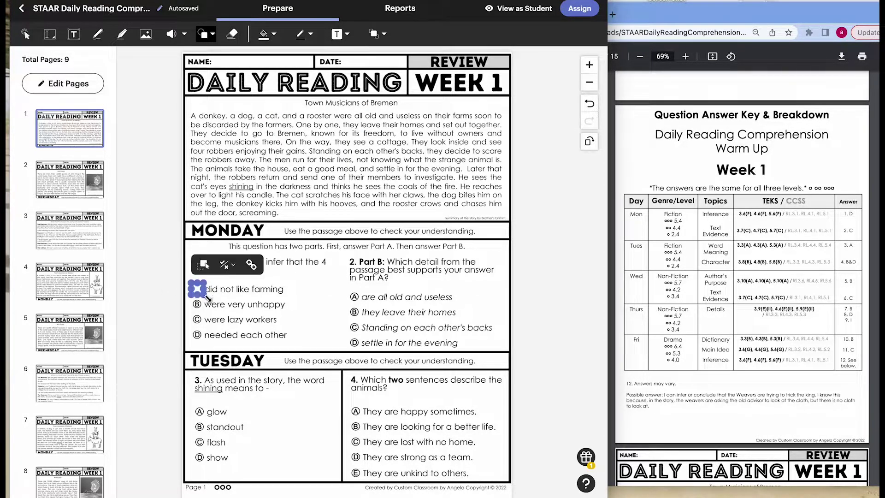
left_click(279, 41)
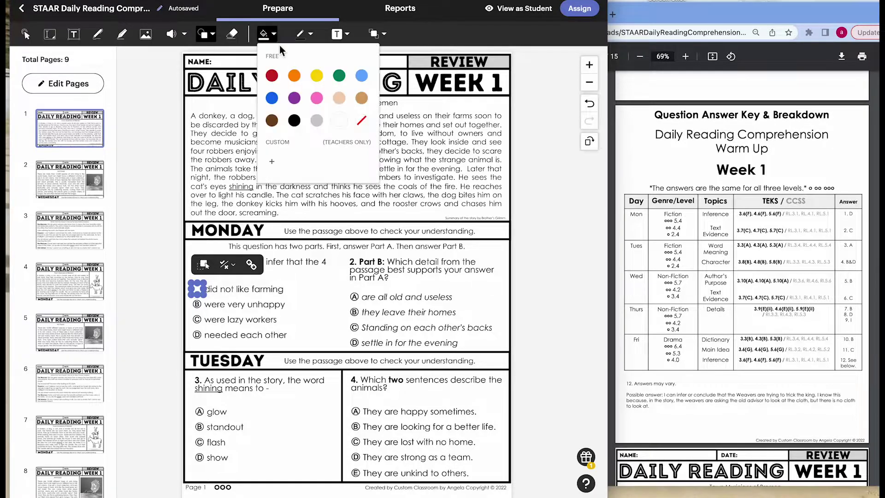
left_click(364, 122)
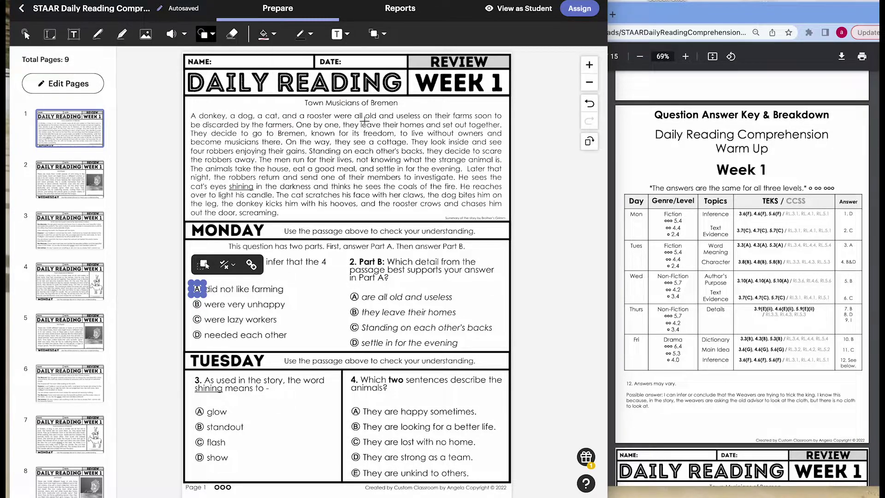
left_click(278, 38)
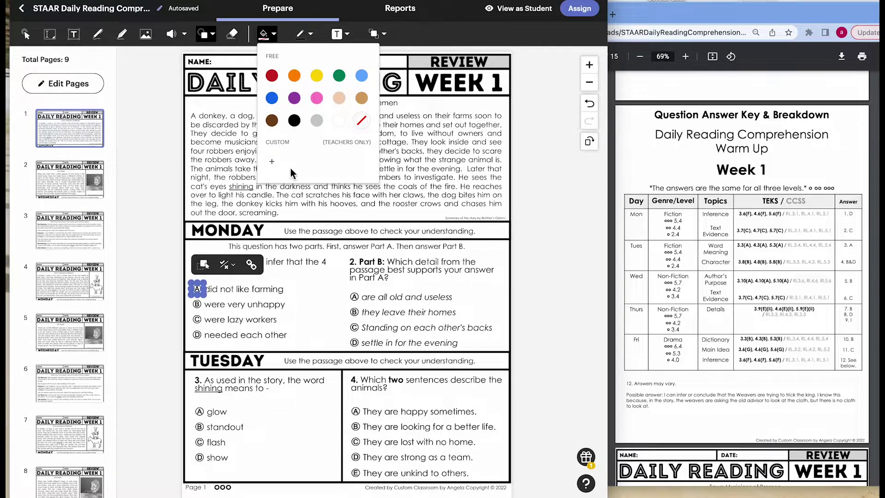
left_click(311, 36)
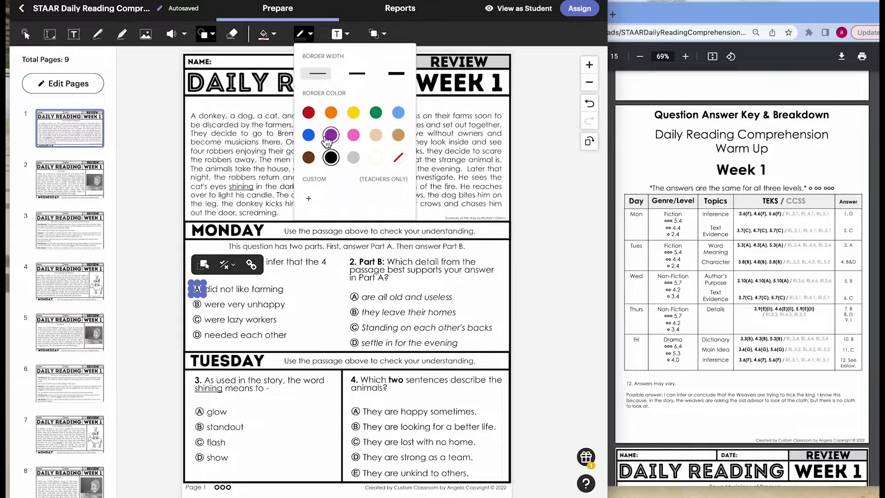
left_click(309, 135)
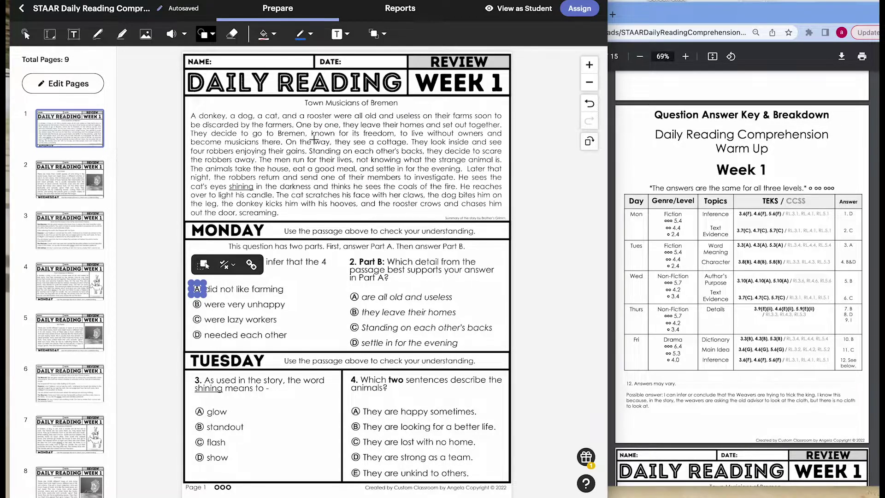
left_click(238, 293)
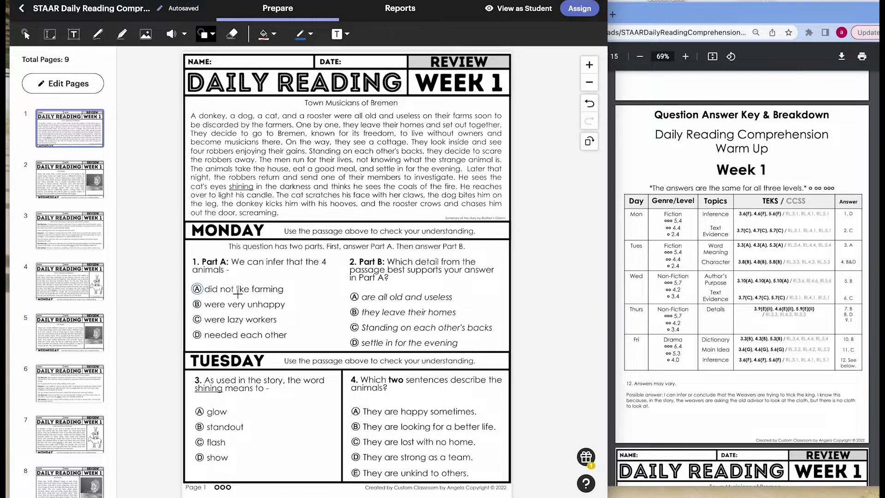
left_click(203, 291)
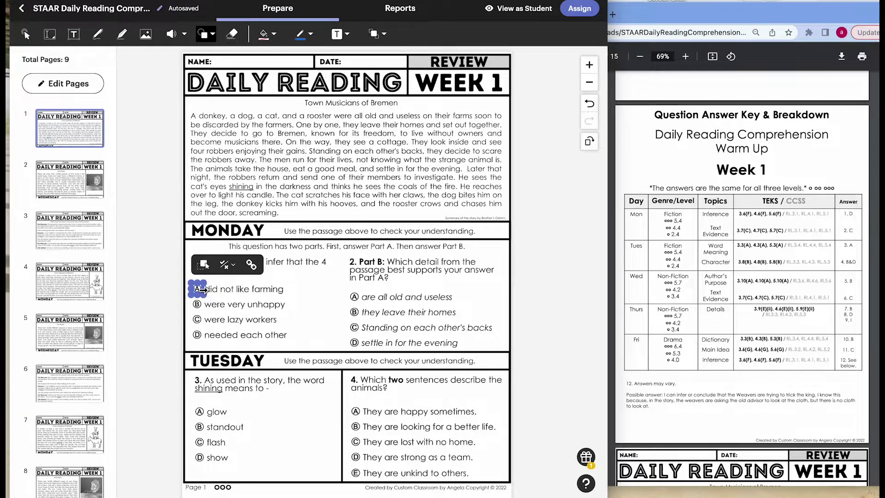
- Grade answer choice A as Incorrect and position its red X mark on the letter
left_click(235, 267)
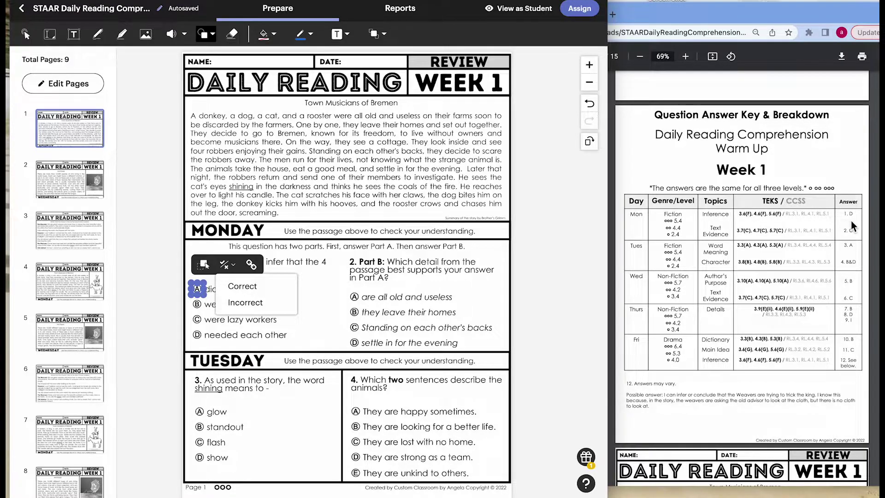
left_click(247, 302)
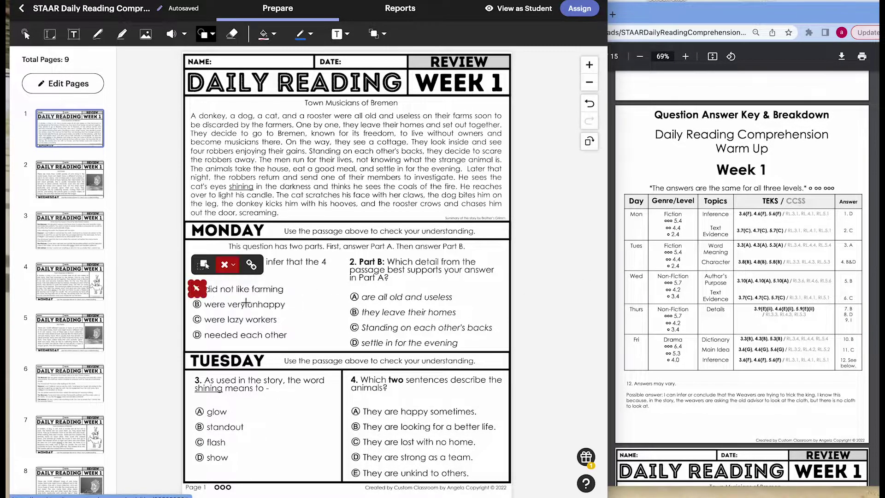
left_click(229, 296)
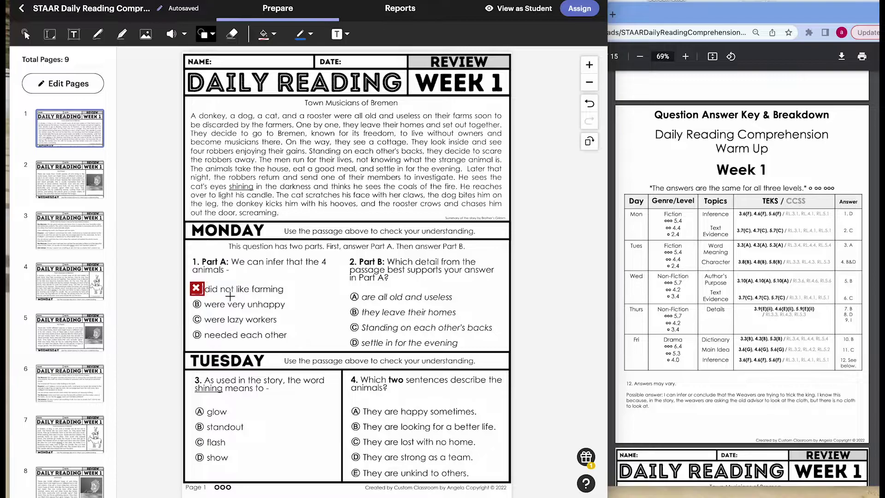
left_click(200, 289)
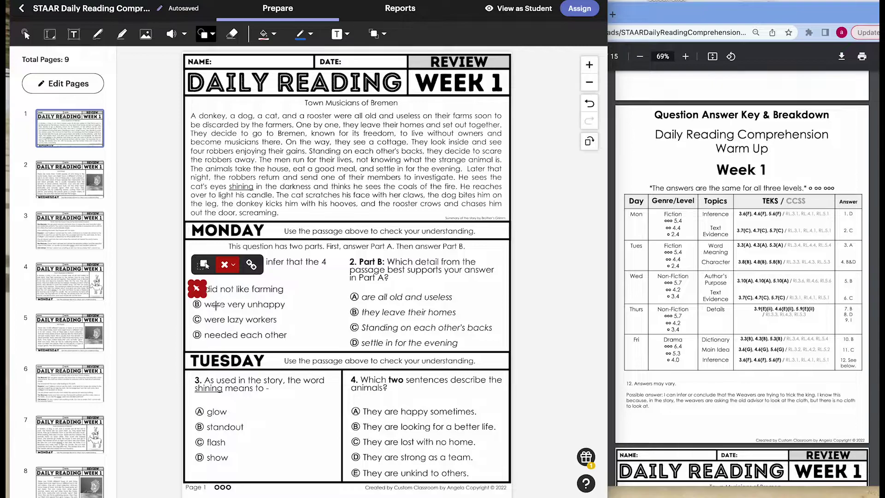
left_click_drag(215, 305, 207, 294)
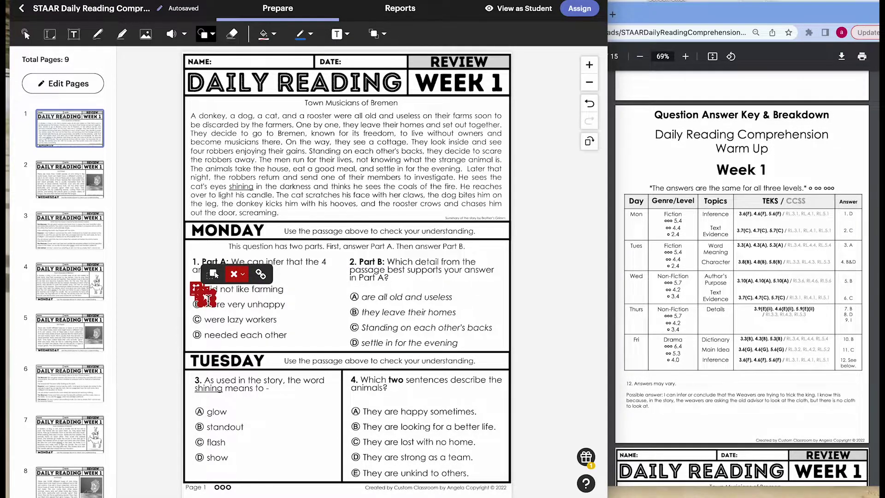
- Place copies of the incorrect X mark on answer choices B and C and align them
left_click(223, 308)
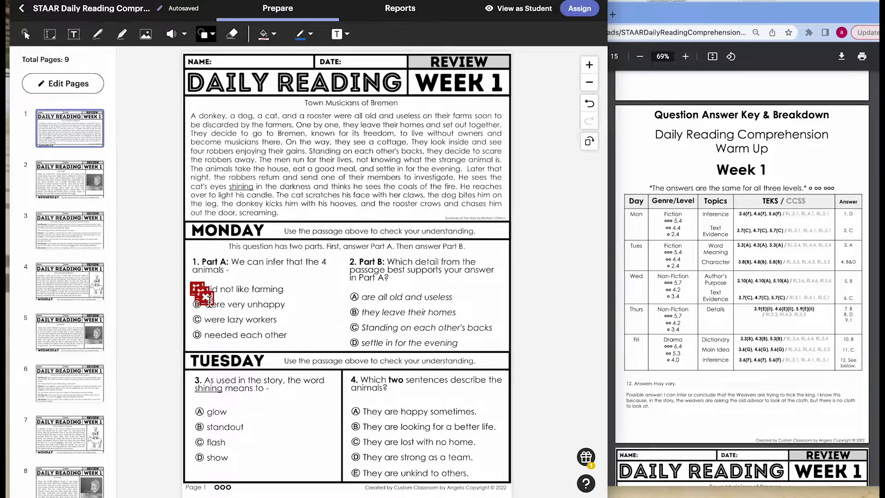
left_click(205, 295)
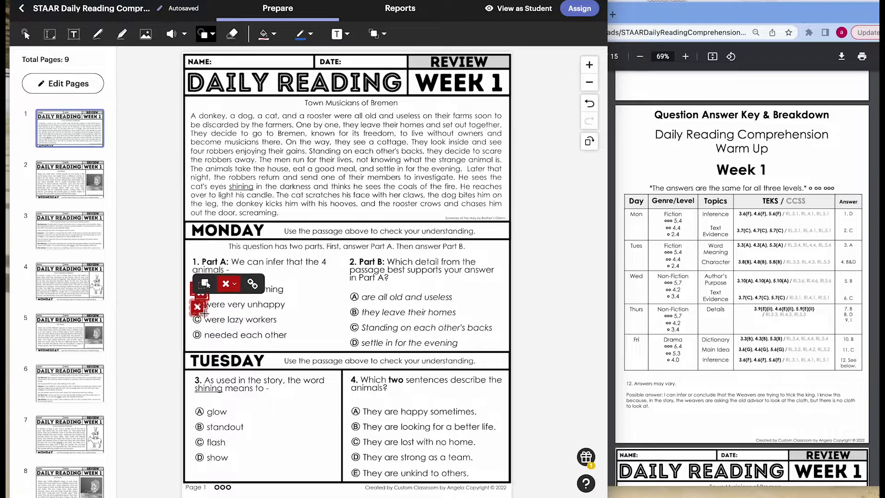
left_click_drag(204, 313, 204, 324)
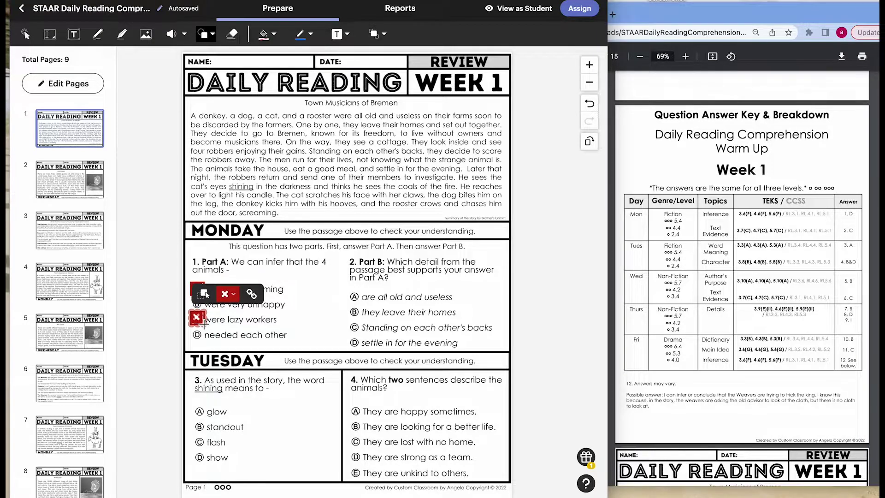
left_click(206, 295)
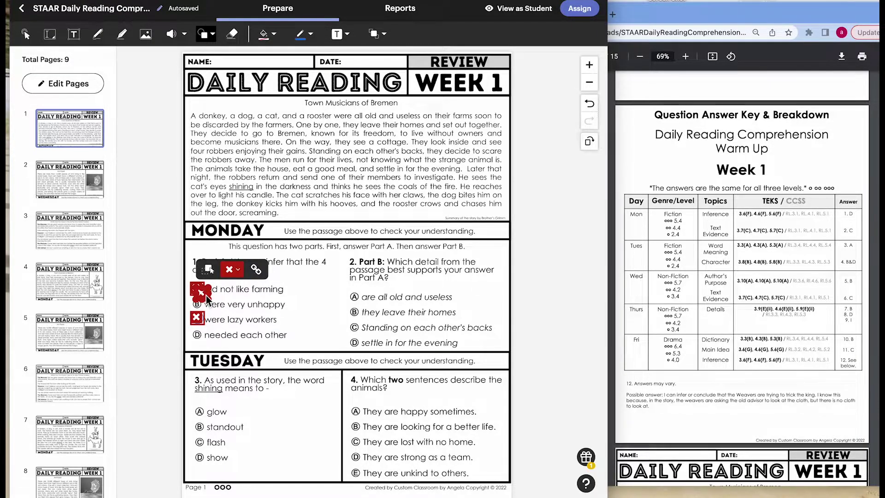
left_click_drag(206, 295, 201, 306)
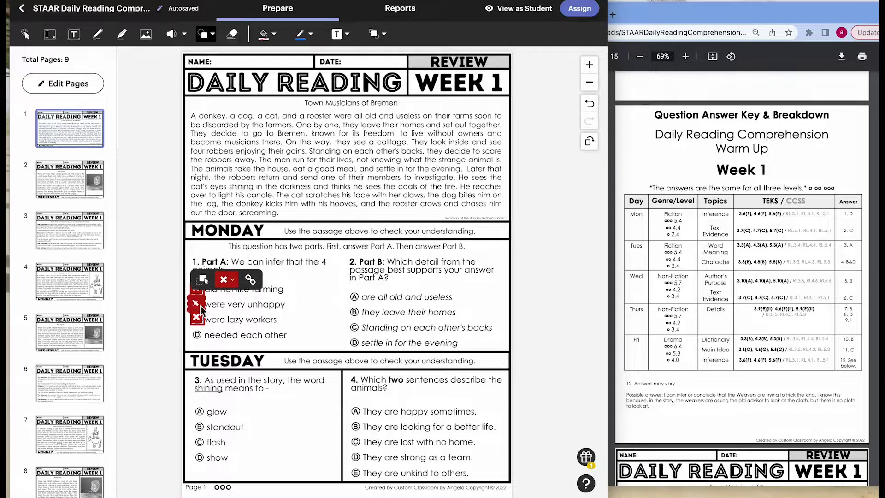
left_click(221, 326)
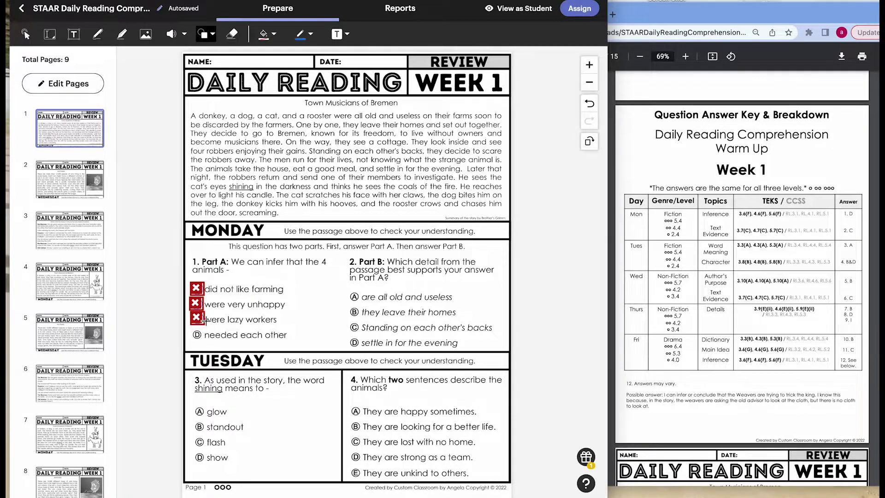
left_click(199, 322)
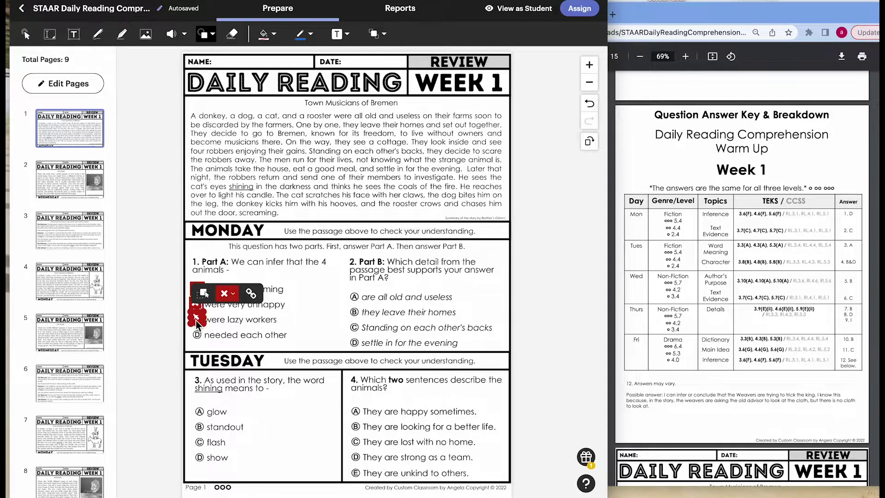
left_click_drag(195, 322, 200, 327)
- Switch a copied mark to Correct and drag the green check onto choice D, needed each other
left_click(238, 299)
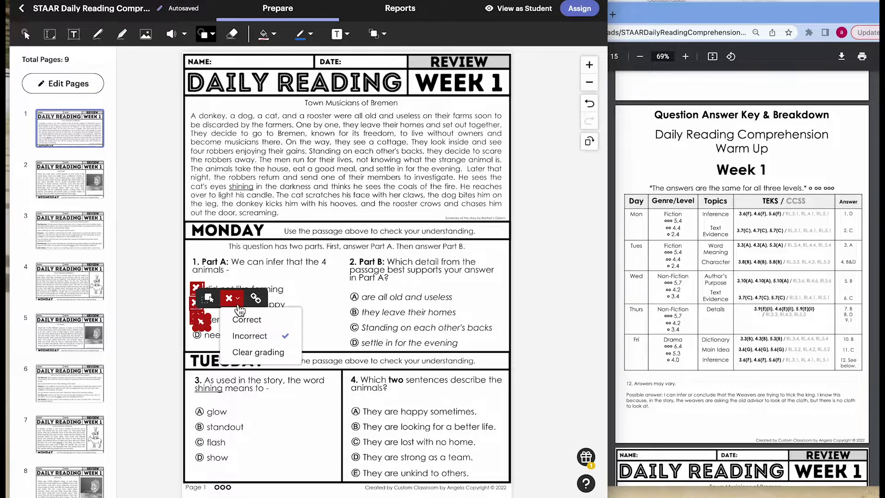
left_click(245, 316)
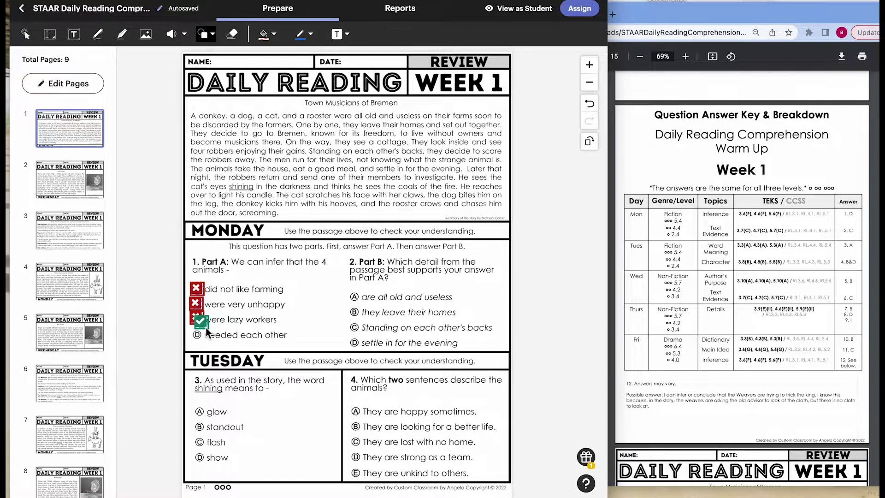
left_click_drag(206, 325, 202, 335)
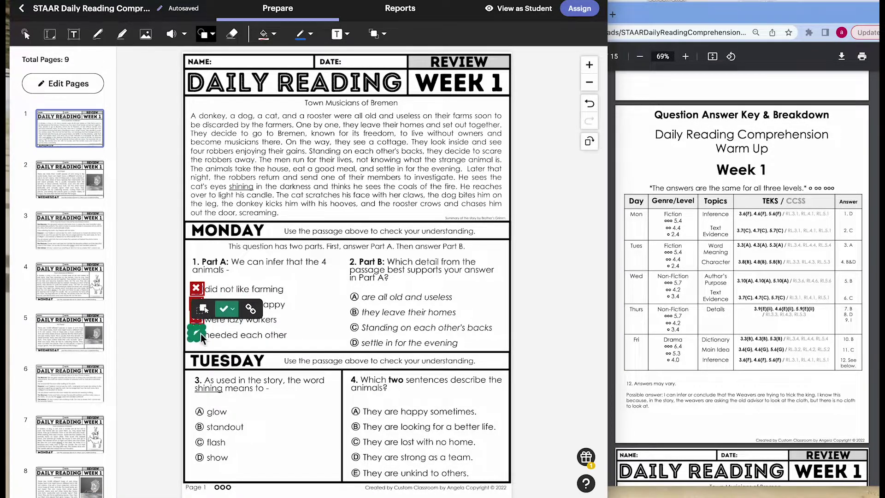
left_click(291, 329)
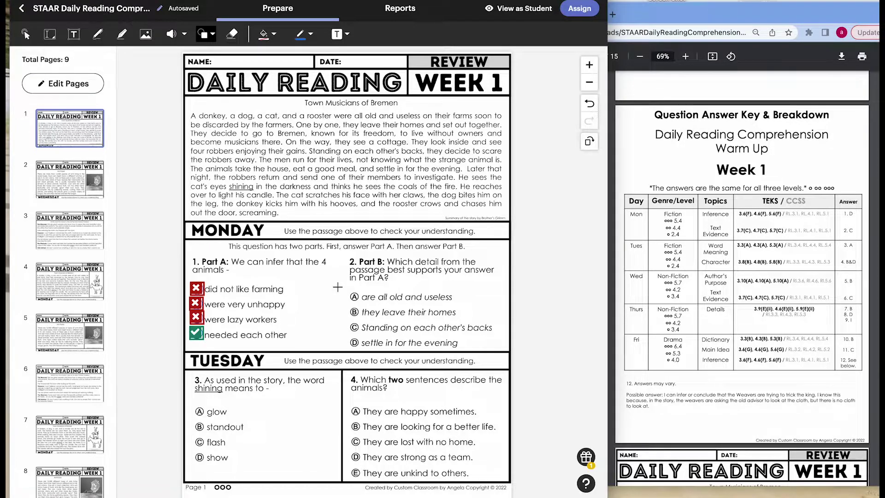
- Copy X and check marks onto the Part B, question 3 and question 4 answer choices
left_click(197, 297)
left_click_drag(199, 300, 349, 318)
left_click(196, 332)
left_click_drag(197, 318, 356, 457)
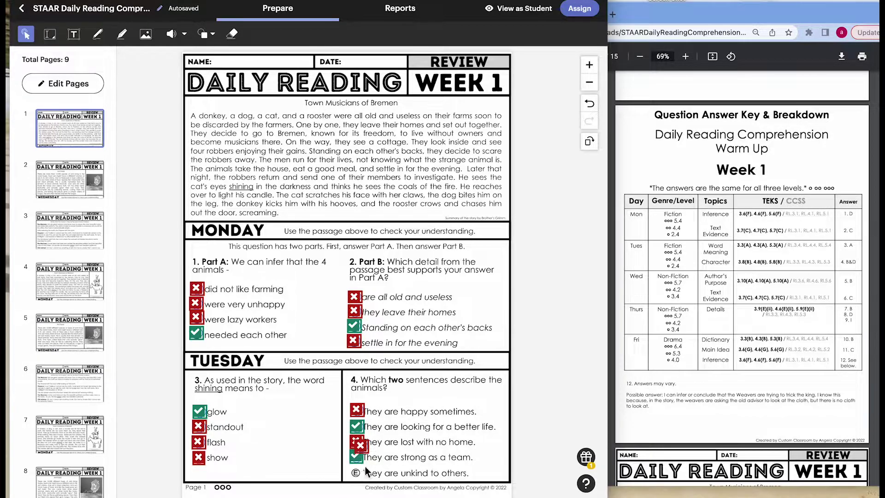
left_click_drag(362, 446, 361, 472)
left_click(436, 383)
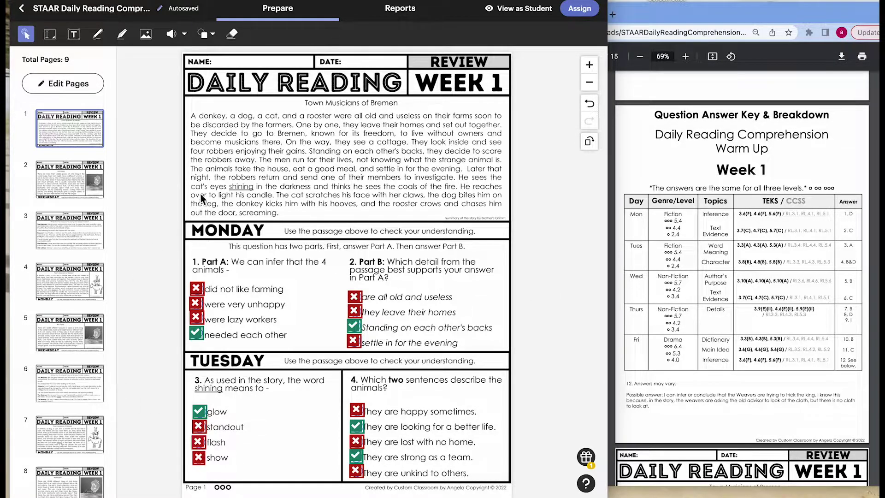
- Flip through worksheet pages 2 and 3, then return to page 1
left_click(80, 186)
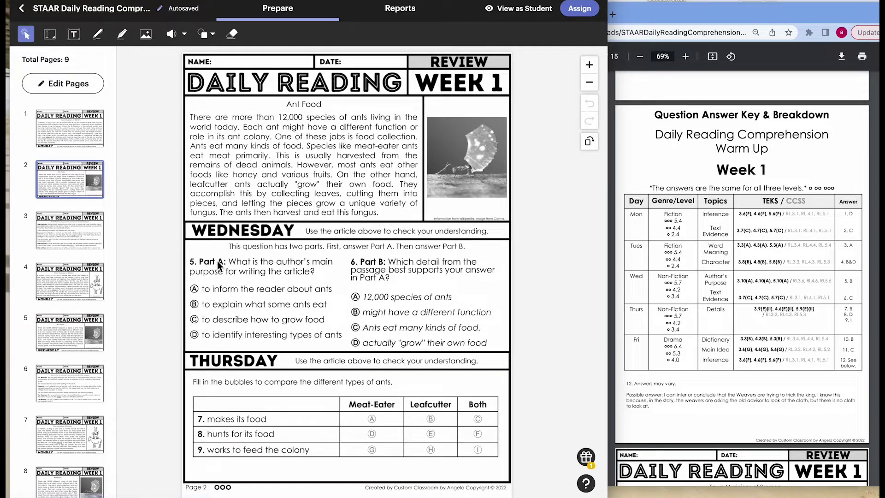
left_click(54, 230)
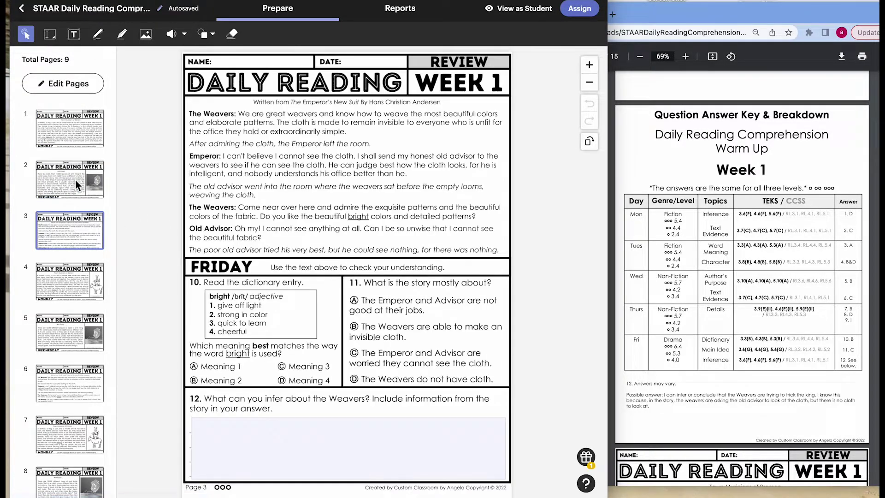
left_click(76, 180)
left_click(84, 143)
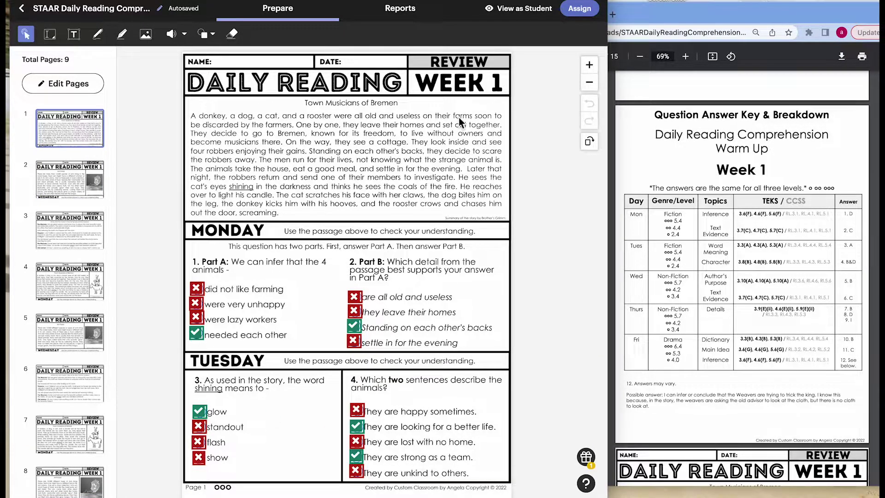
- Switch to View as Student and scroll through the Monday and Tuesday questions
left_click(524, 13)
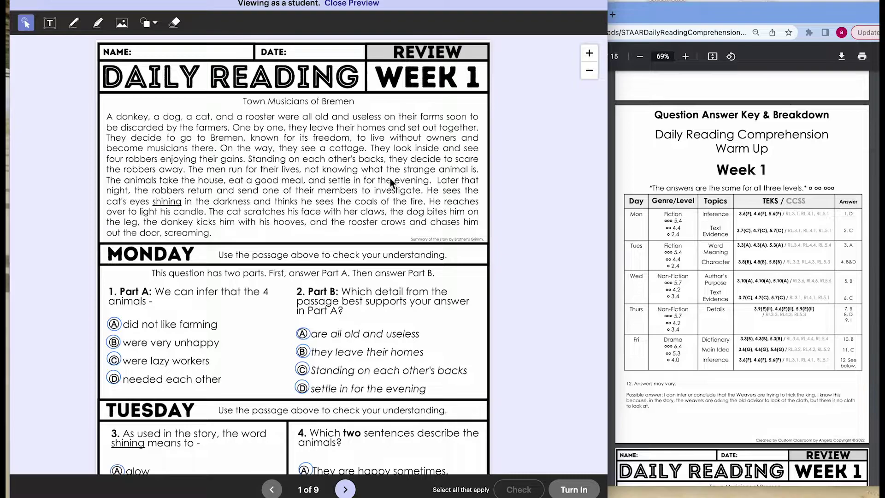
scroll(390, 179, "down", 5)
scroll(390, 178, "down", 1)
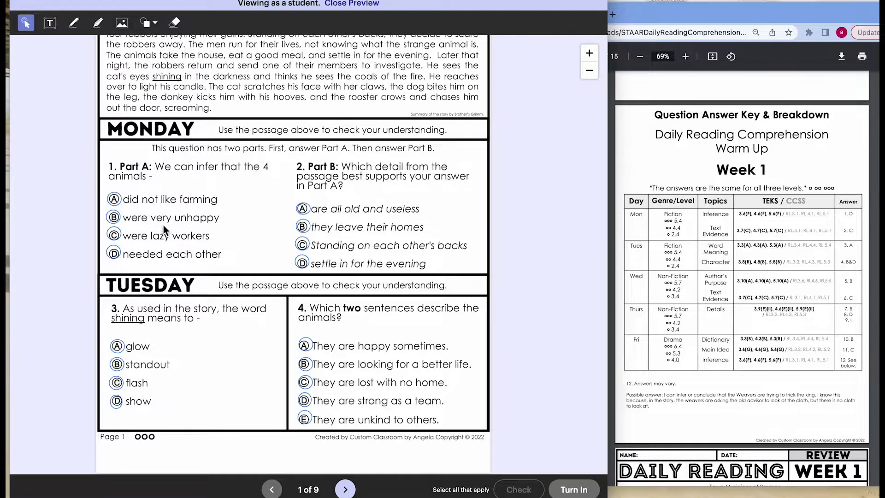
scroll(163, 225, "up", 1)
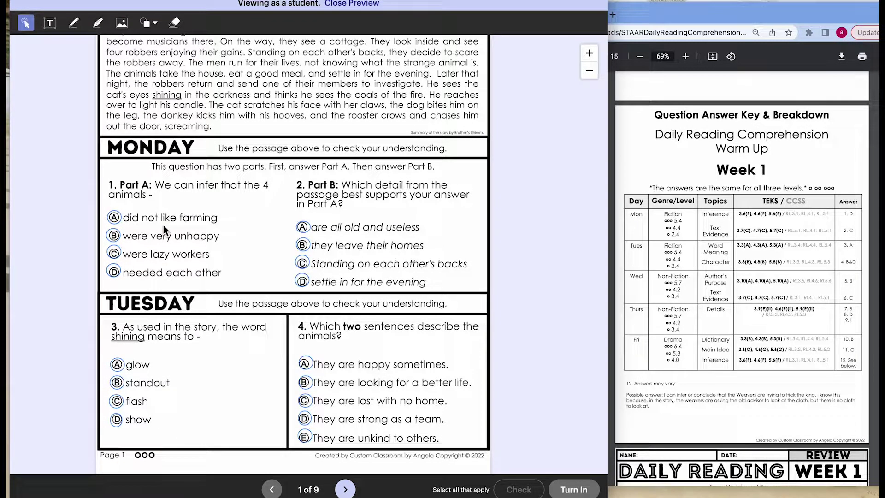
scroll(156, 225, "up", 1)
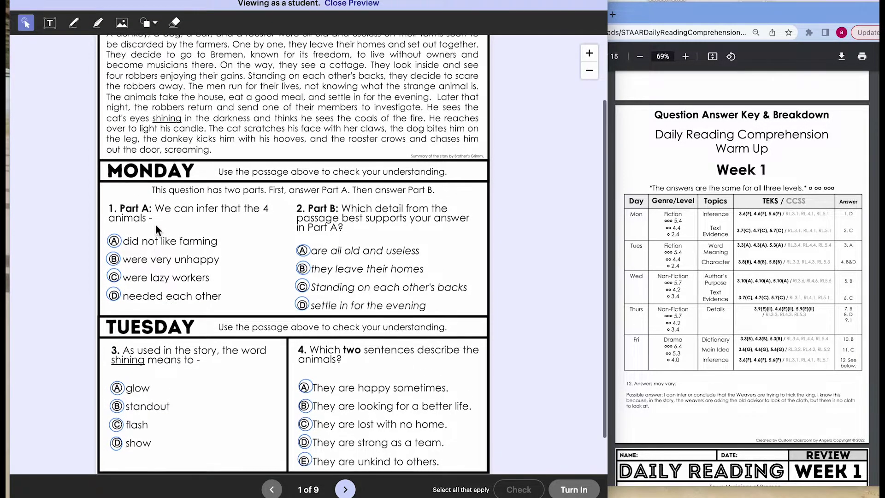
- Answer did not like farming, Standing on each other's backs, glow and They are lost with no home, then Check
left_click(117, 244)
scroll(217, 274, "down", 2)
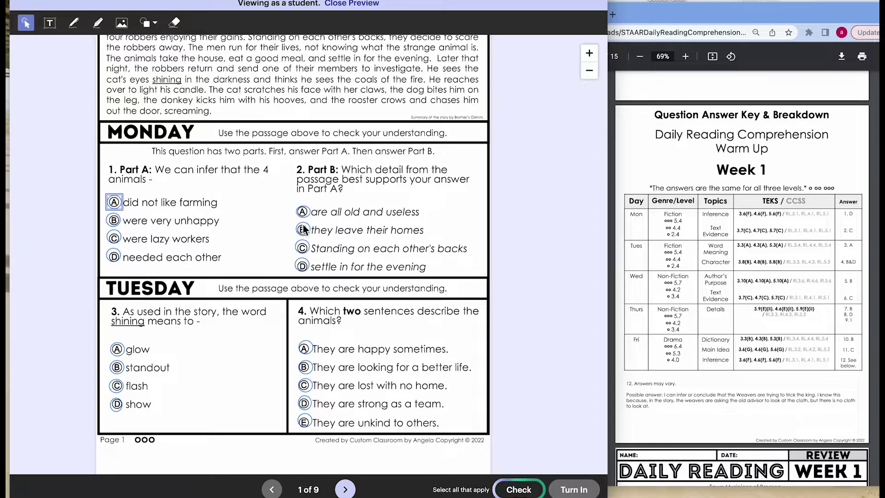
left_click(303, 248)
left_click(118, 350)
left_click(306, 369)
left_click(307, 386)
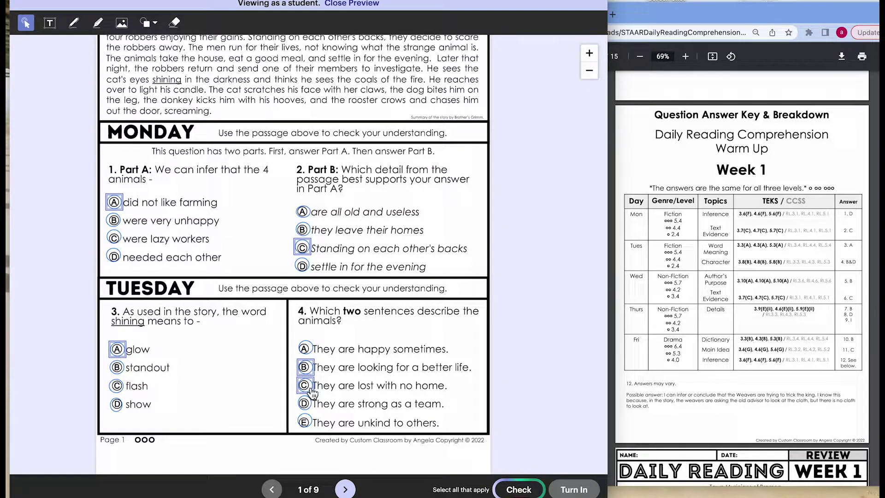
left_click(519, 490)
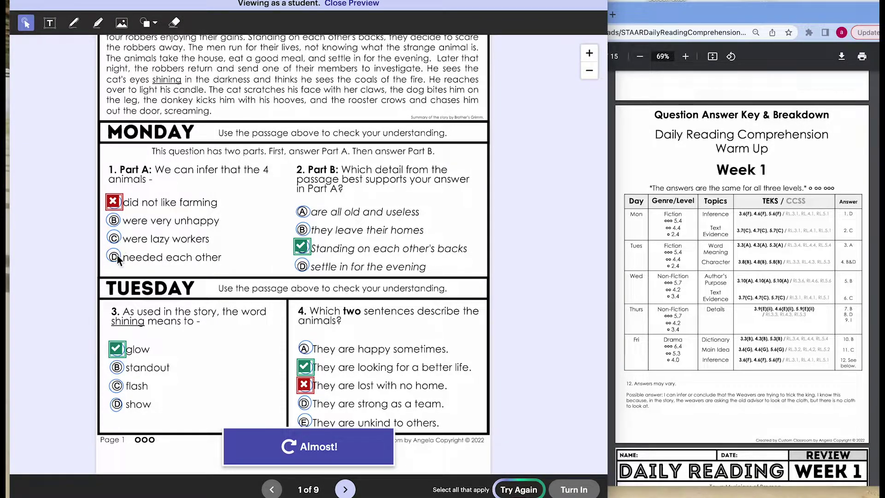
- Retry with Part A 'were lazy workers' and 'They are strong as a team', then check the answers
left_click(513, 492)
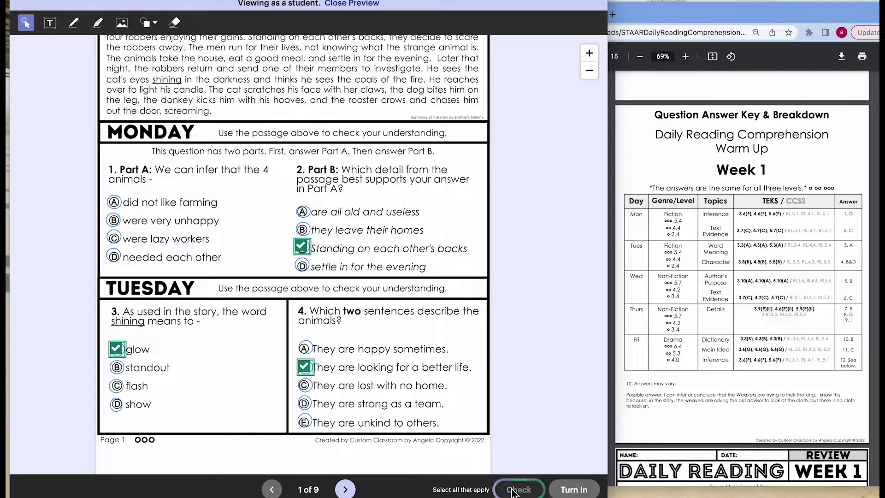
left_click(114, 239)
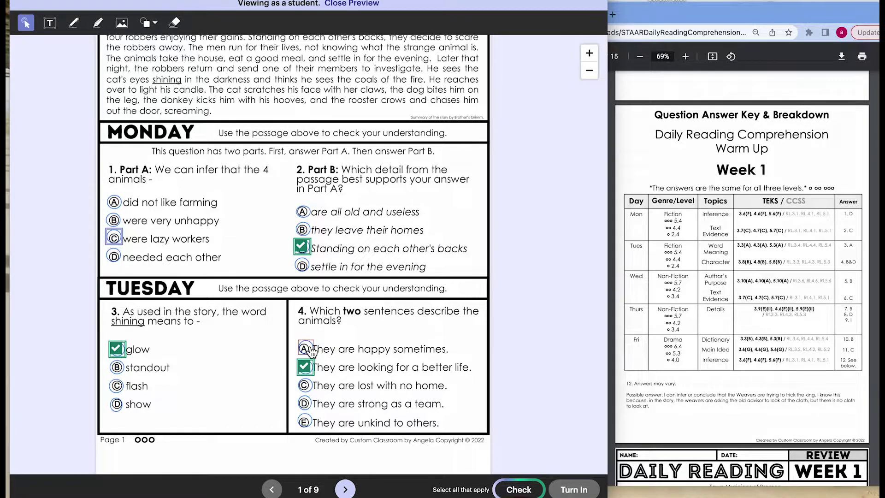
left_click(305, 404)
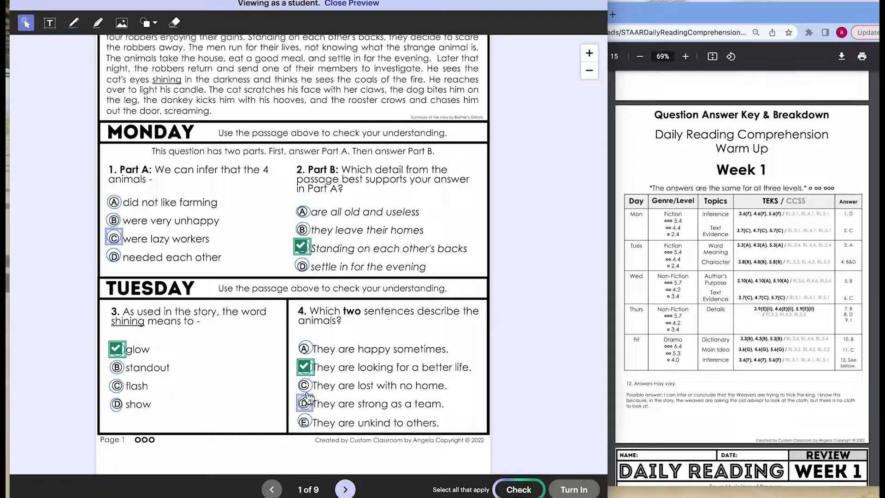
left_click(519, 490)
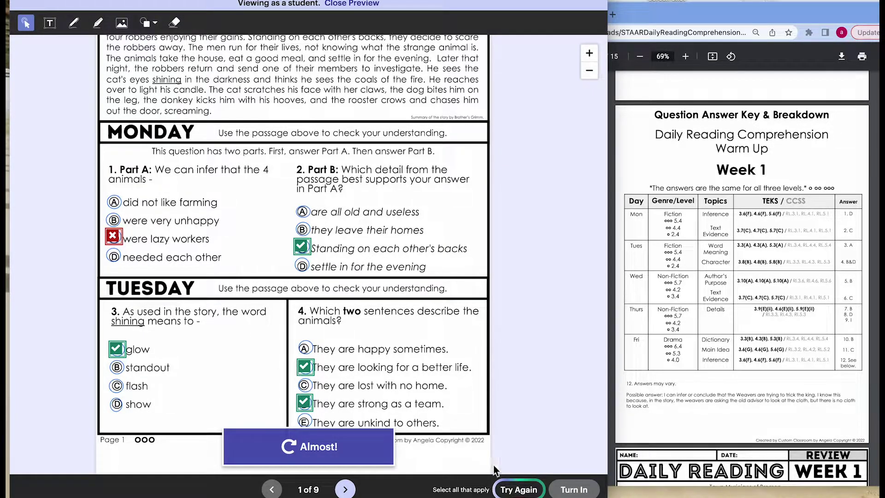
- Retry Part A with 'needed each other' and check again to get Correct!
left_click(518, 491)
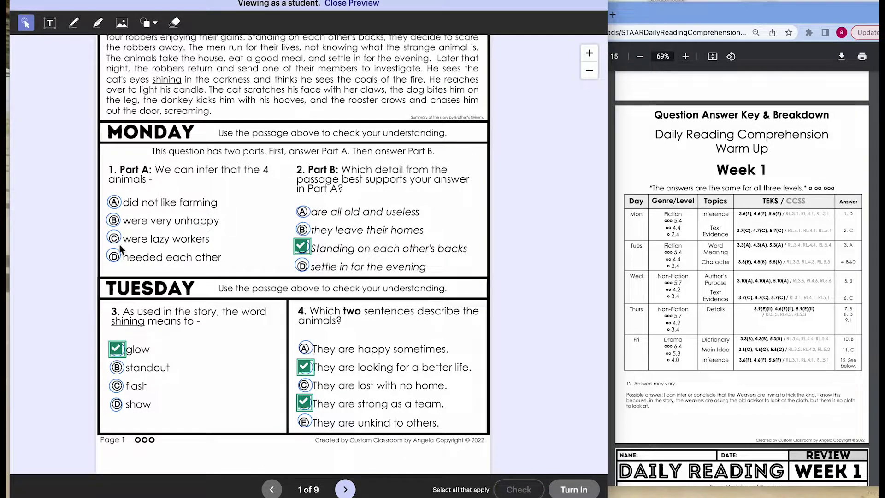
left_click(116, 257)
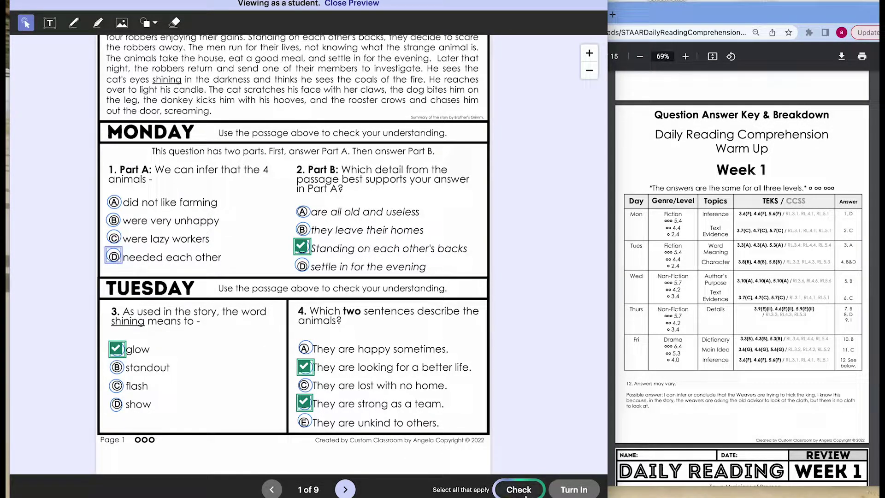
left_click(518, 489)
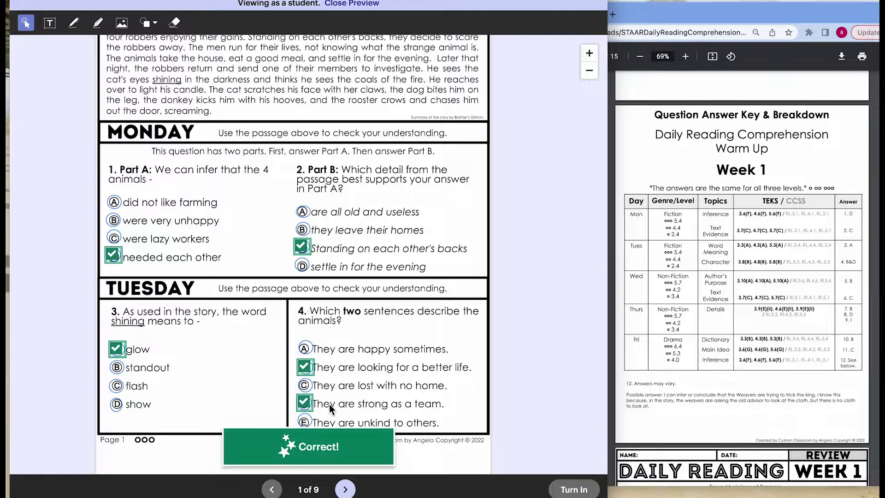